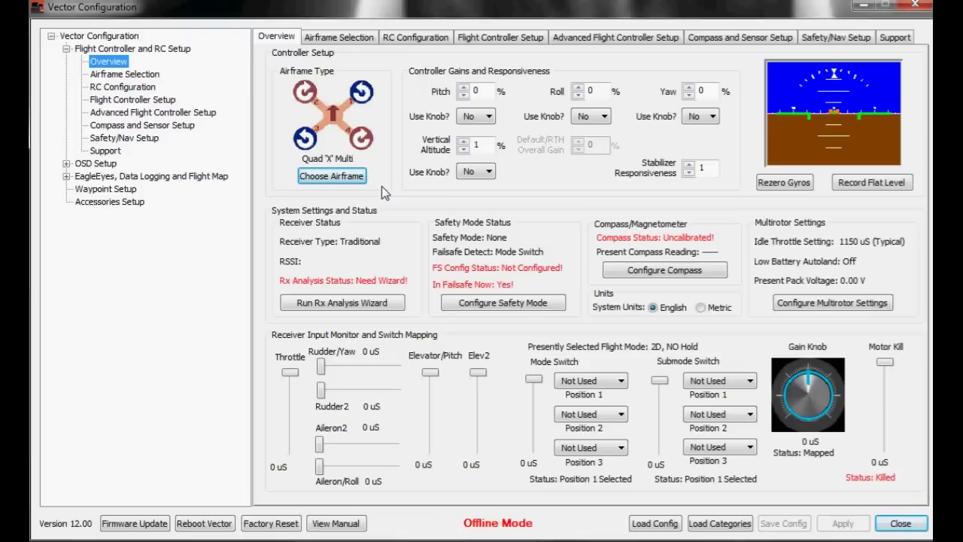
Open the Waypoint Setup page to show the world satellite map and an empty command list.
left_click(105, 190)
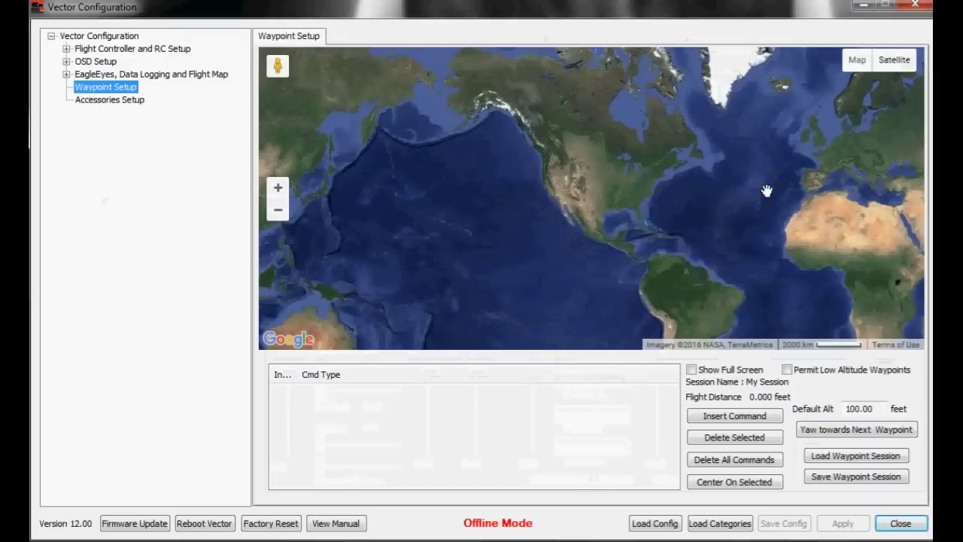
Turn on satellite map Labels and zoom in on the dark bush patch in the Arizona desert.
mouse_move(899, 69)
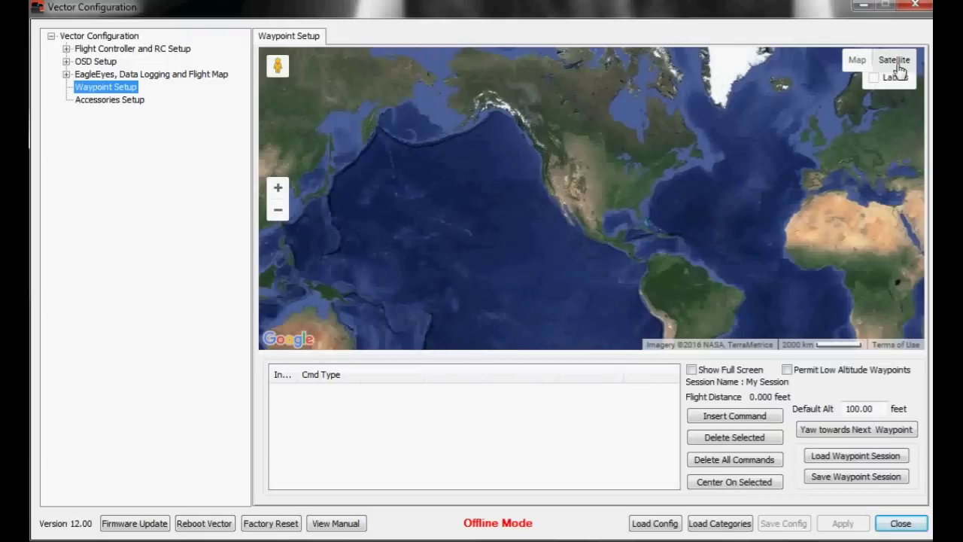
left_click(874, 79)
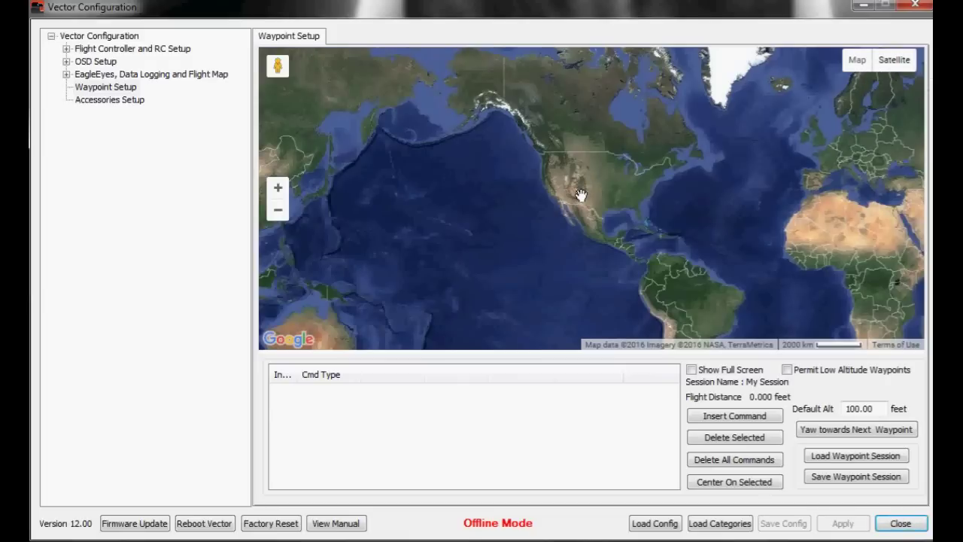
scroll(580, 195, "up", 4)
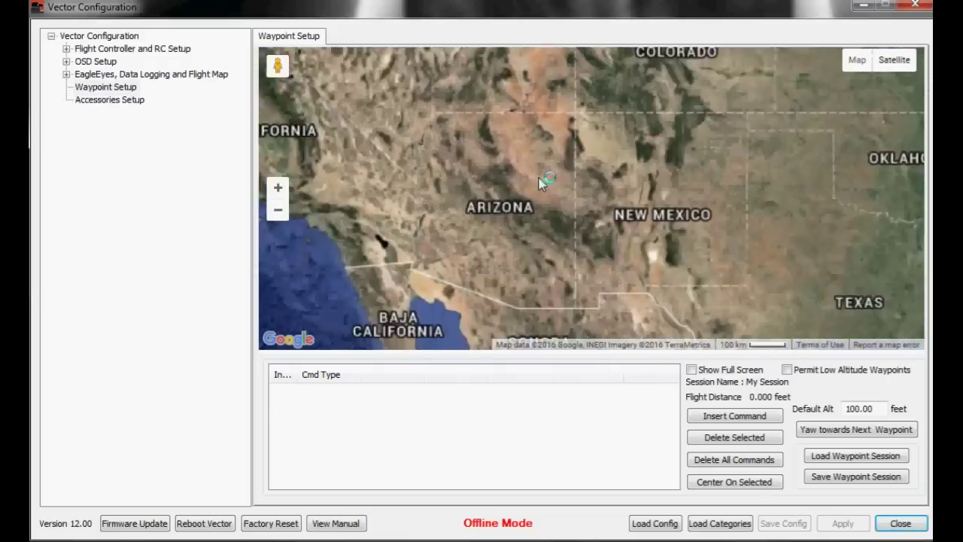
scroll(539, 183, "up", 3)
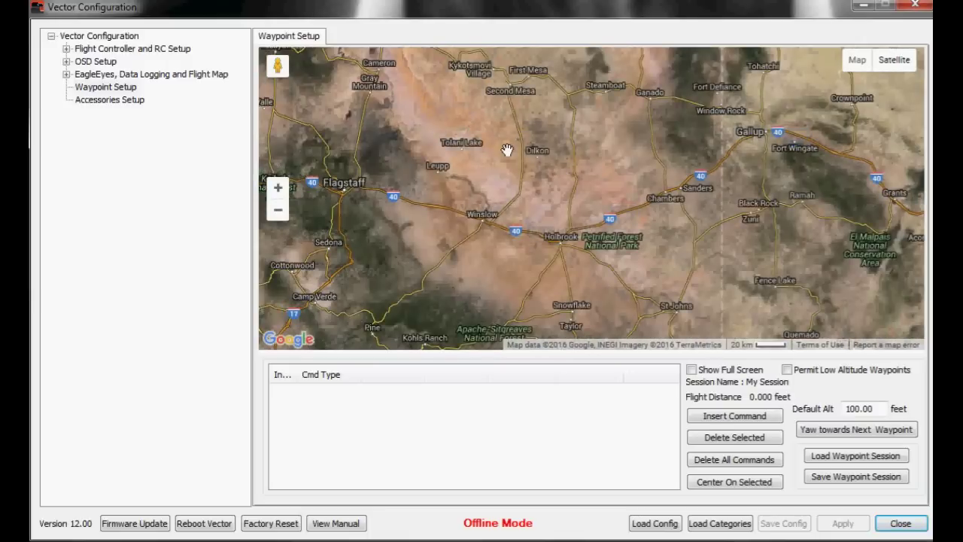
scroll(507, 150, "up", 4)
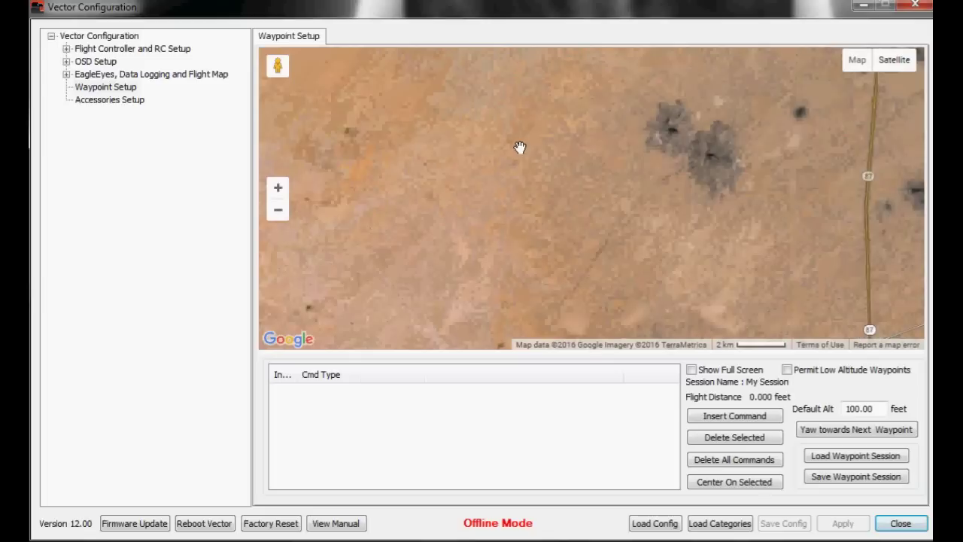
scroll(526, 150, "up", 3)
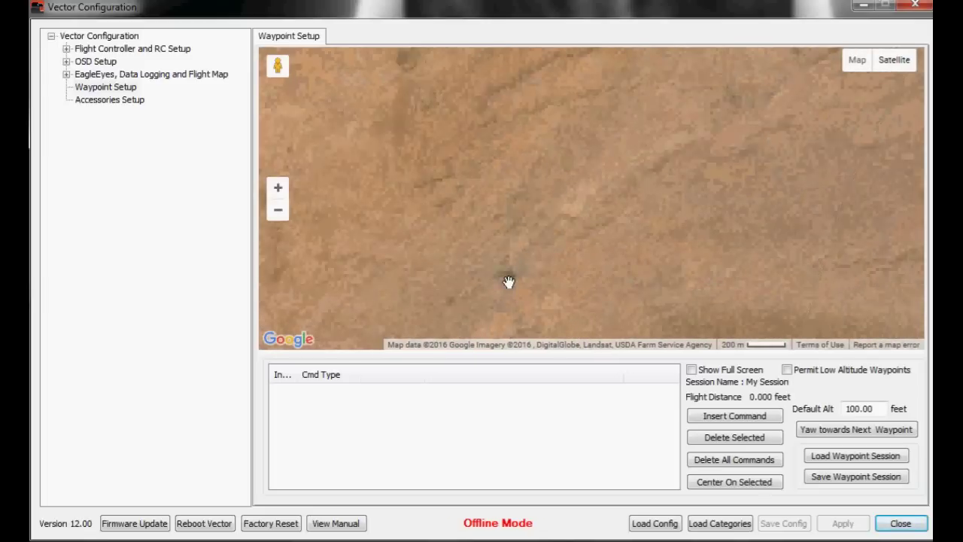
scroll(508, 282, "up", 2)
Centre the bush patch and place waypoint 1 beside it at 100 ft altitude.
left_click_drag(554, 269, 701, 198)
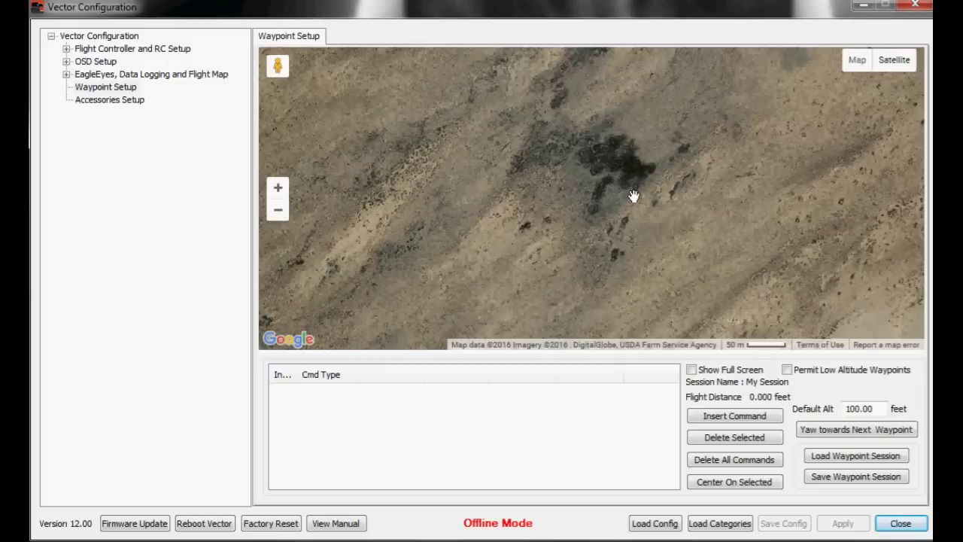
scroll(620, 166, "down", 1)
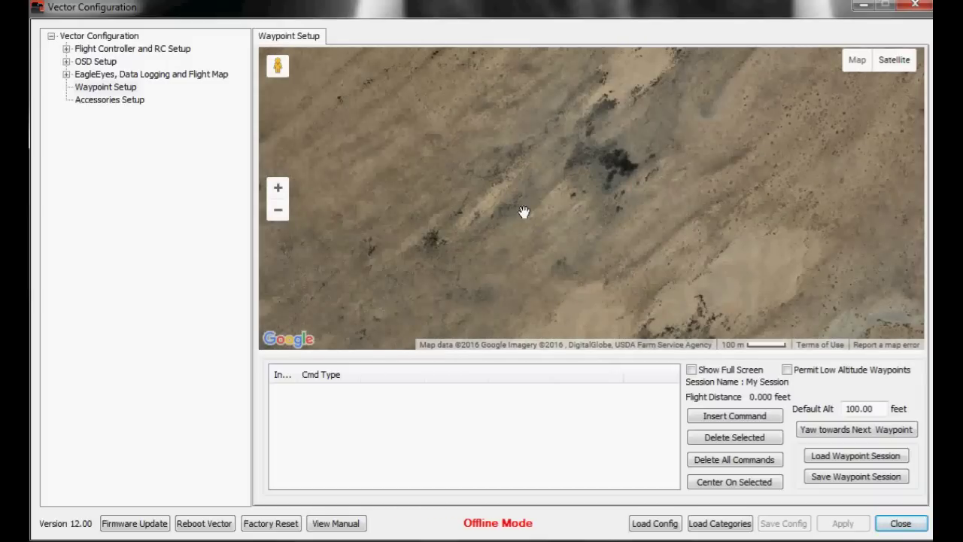
left_click(524, 212)
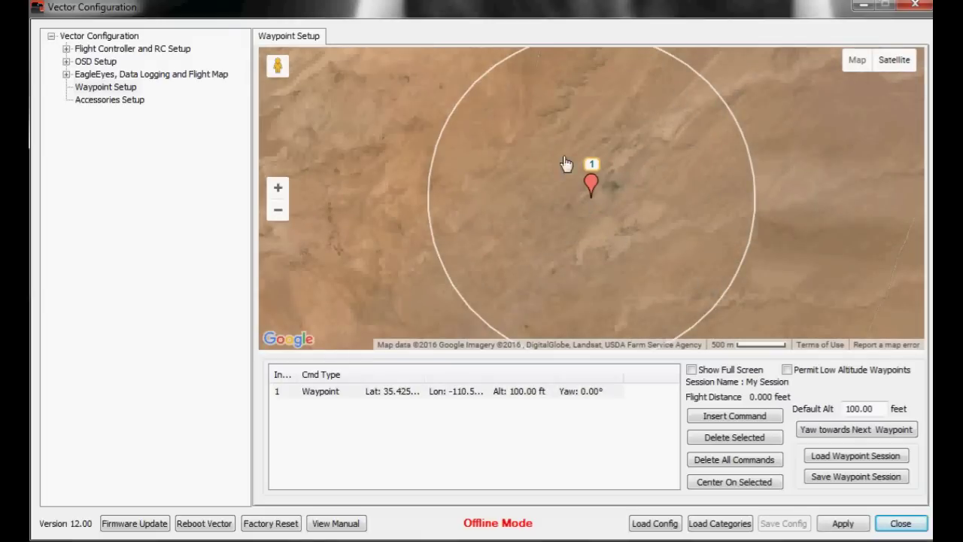
Recentre on waypoint 1 and add waypoint 2 just to its right, giving 212.568 ft.
scroll(577, 175, "up", 2)
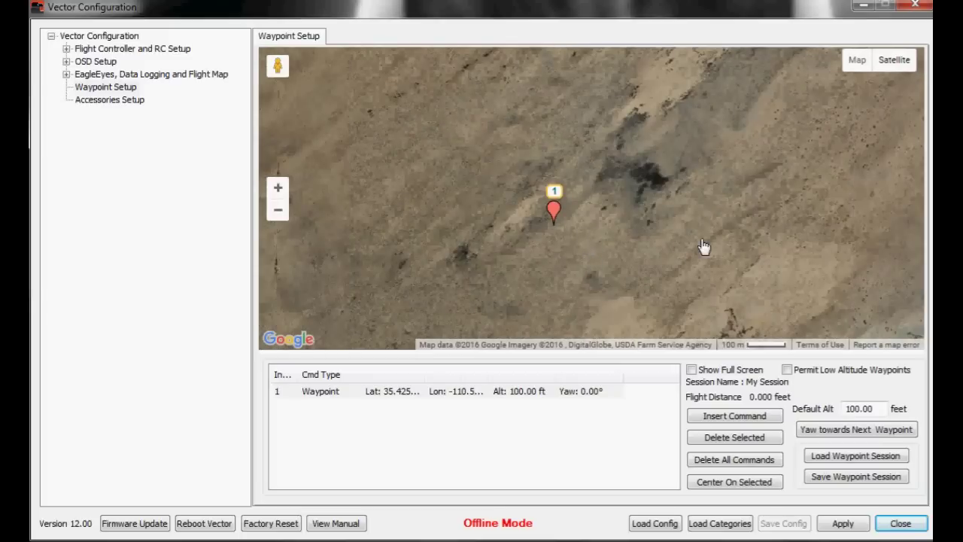
left_click_drag(702, 245, 650, 247)
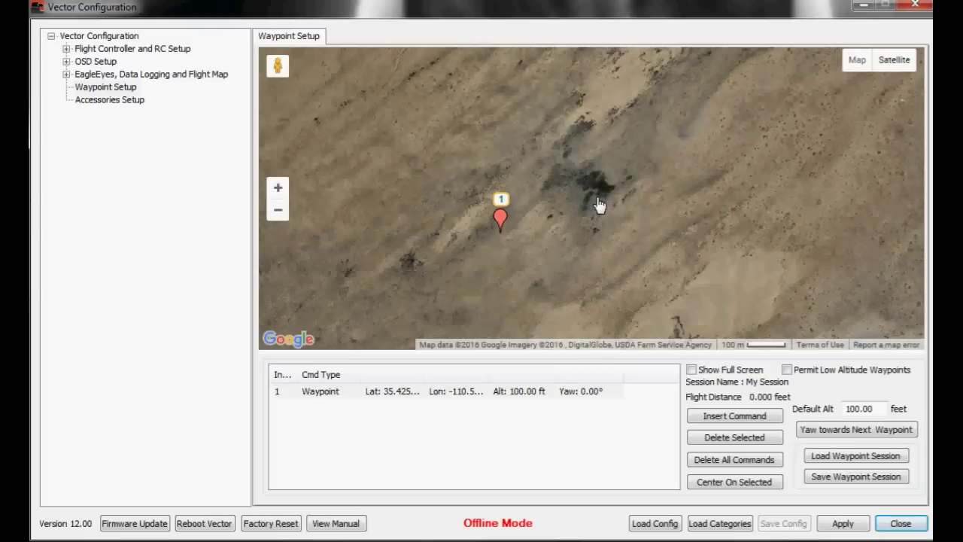
left_click(523, 247)
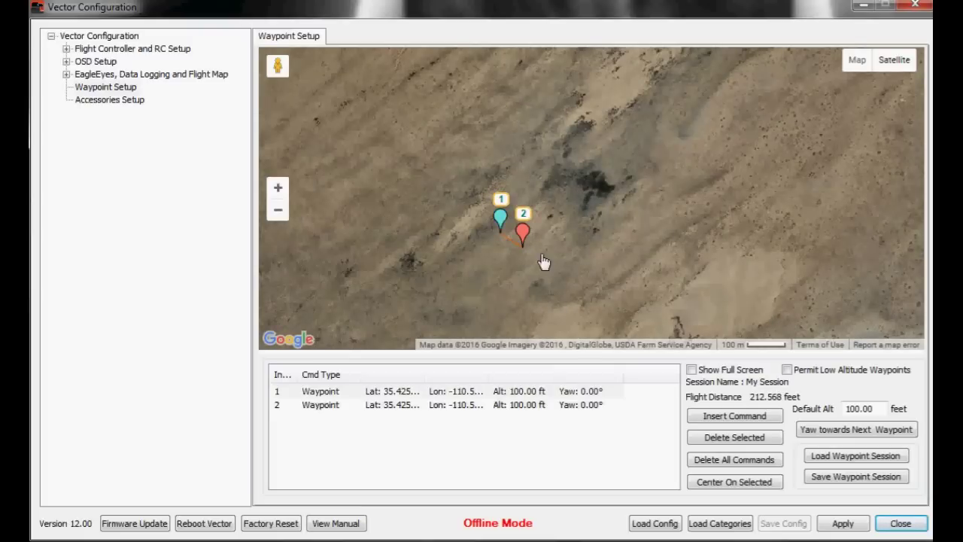
Add waypoints 3–10 looping around the bush patch and shift waypoint 2 right, reaching 4452.603 ft.
left_click(597, 193)
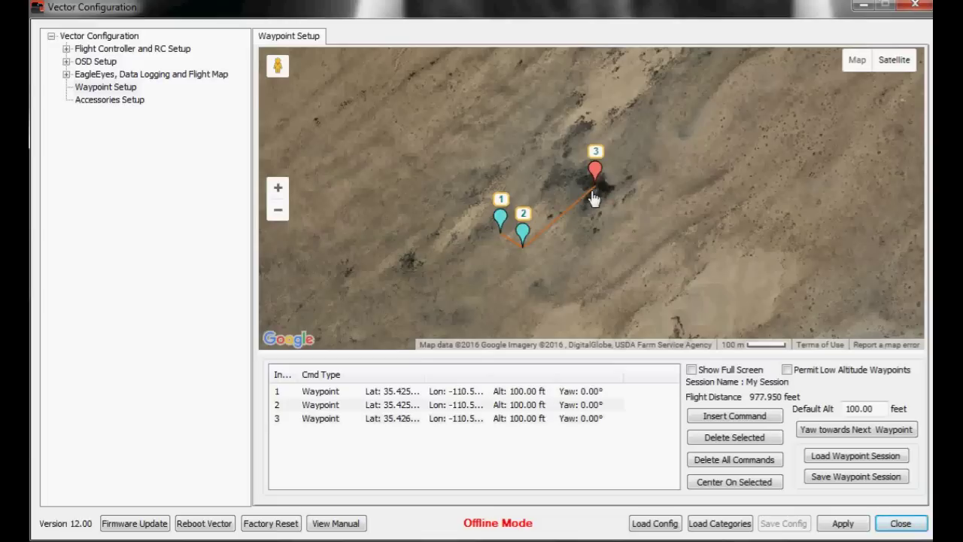
left_click(624, 245)
left_click(668, 193)
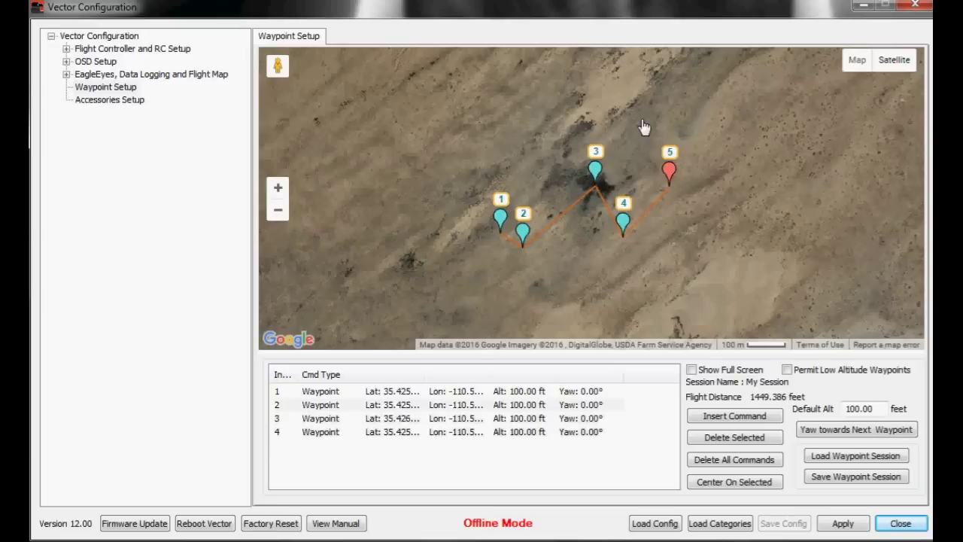
left_click(641, 111)
left_click(574, 92)
left_click(513, 116)
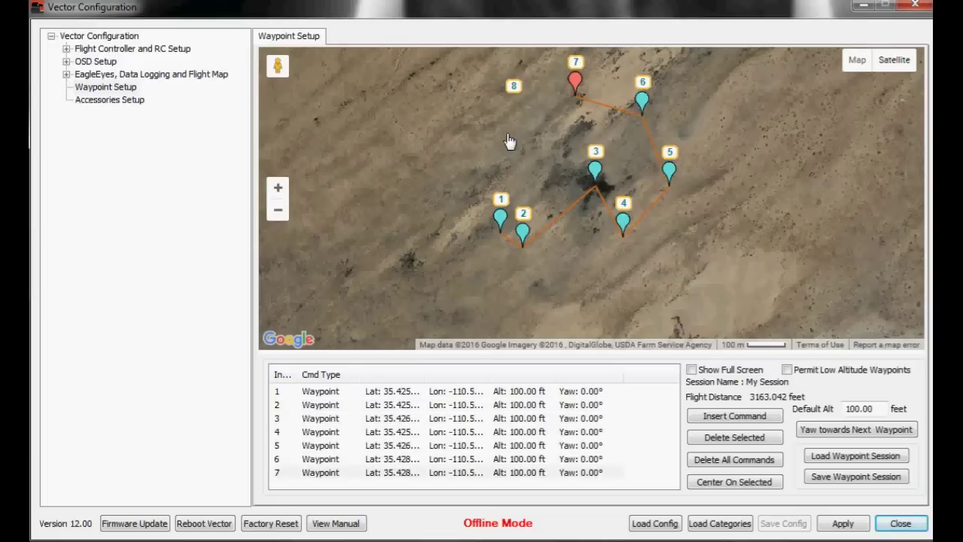
left_click(493, 153)
left_click(481, 192)
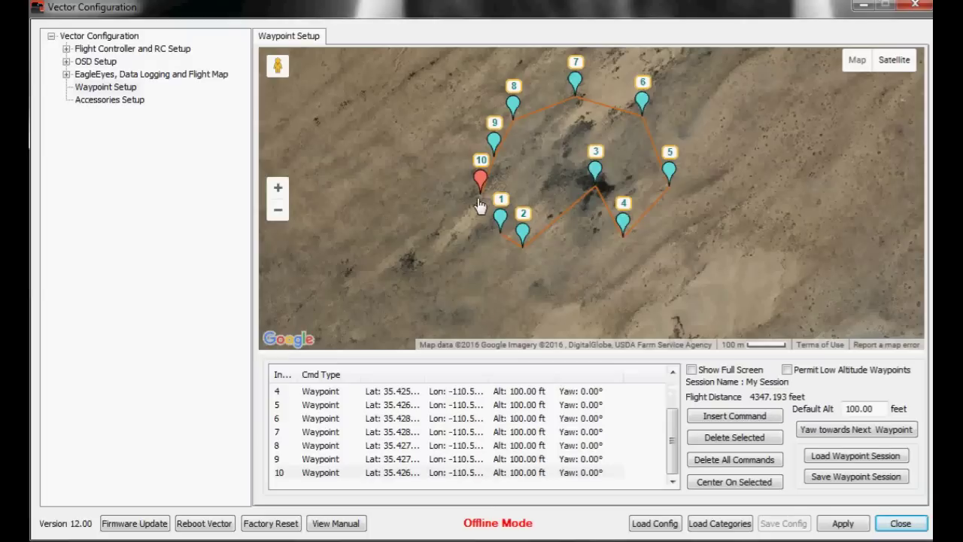
left_click_drag(523, 233, 552, 248)
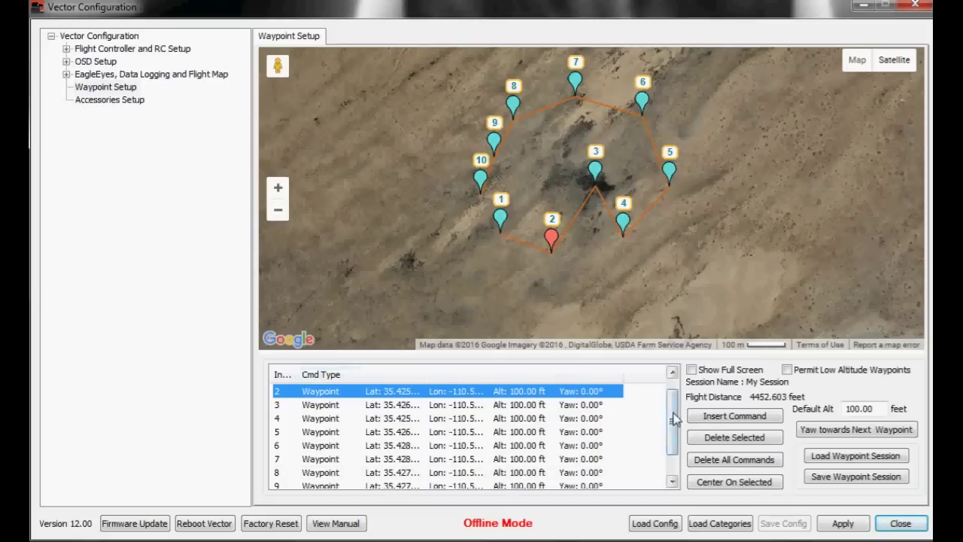
left_click_drag(672, 420, 672, 407)
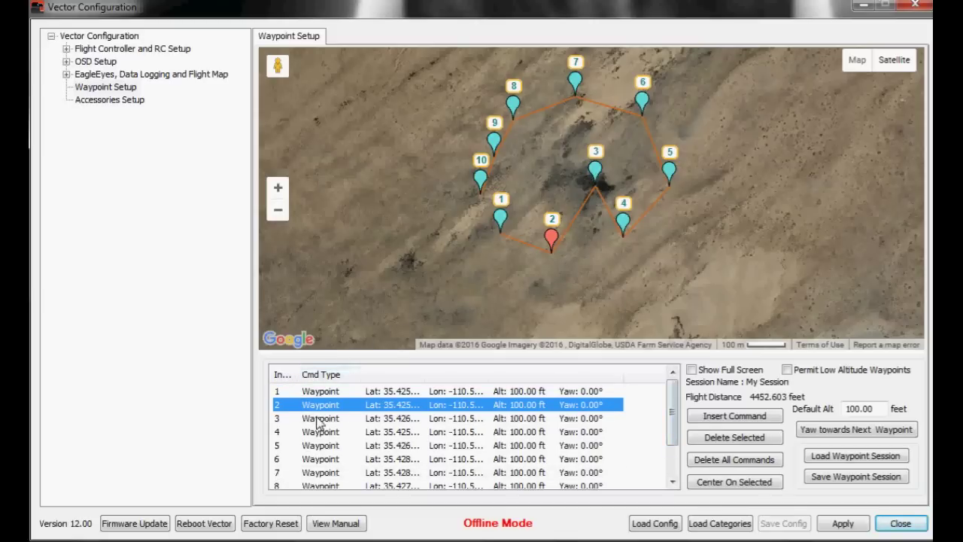
Widen the Index column and make command 3 an ROI targeting Location on the bush patch.
left_click_drag(293, 374, 311, 373)
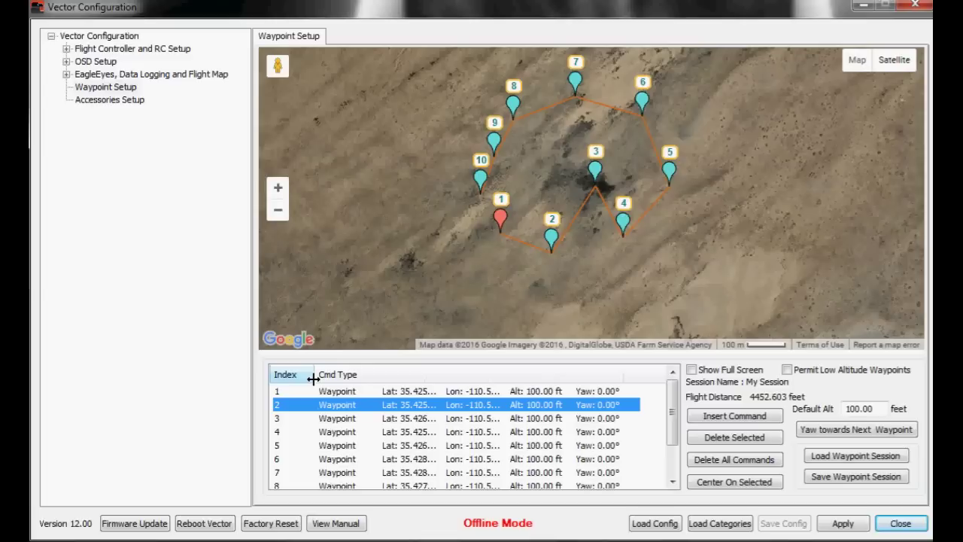
left_click(356, 423)
left_click(354, 419)
left_click(353, 420)
left_click(340, 445)
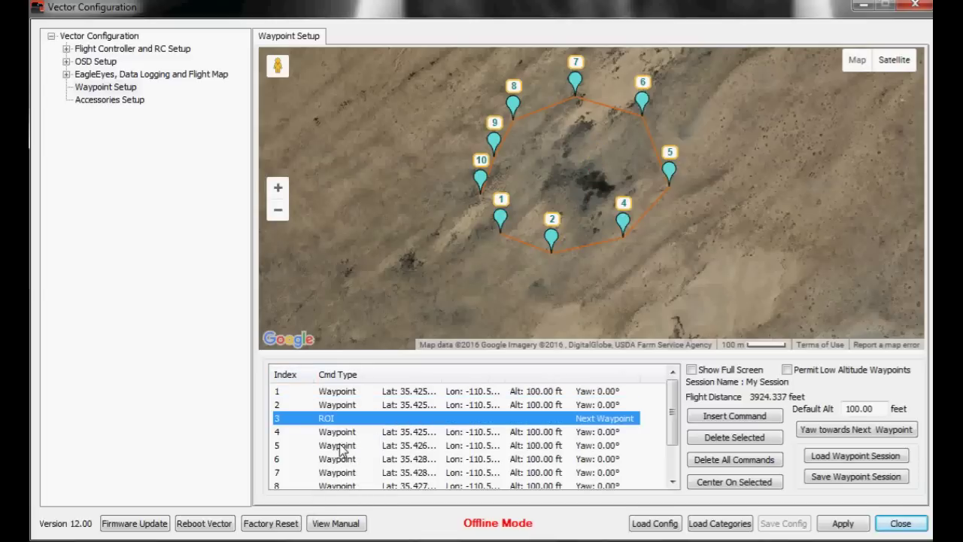
left_click(624, 421)
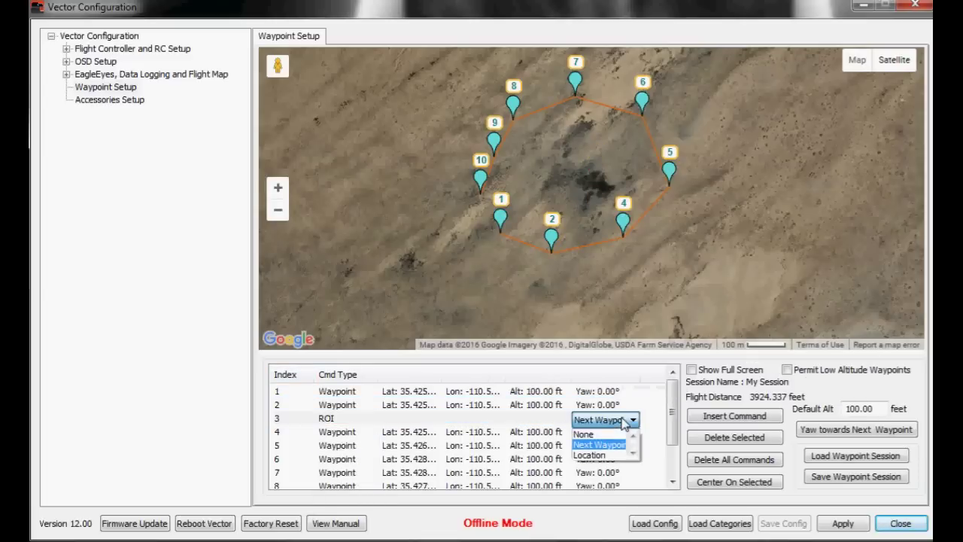
left_click(602, 456)
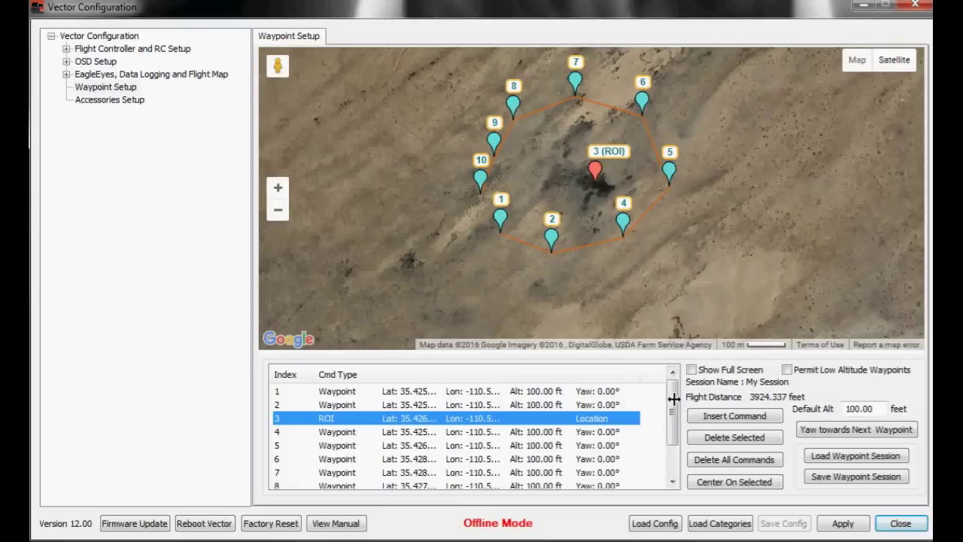
Change command 10's Cmd Type to Return to Home.
scroll(673, 399, "down", 2)
left_click(331, 474)
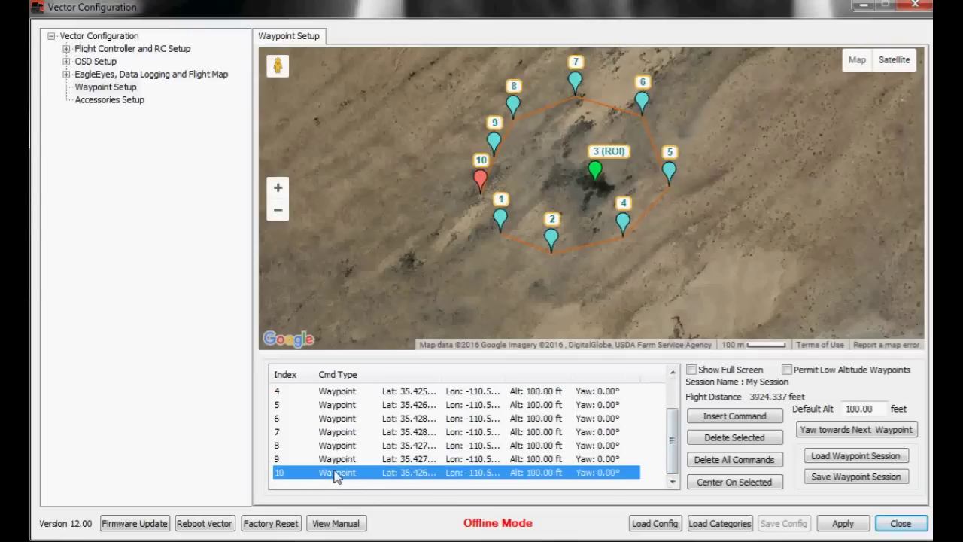
left_click(335, 475)
left_click(337, 474)
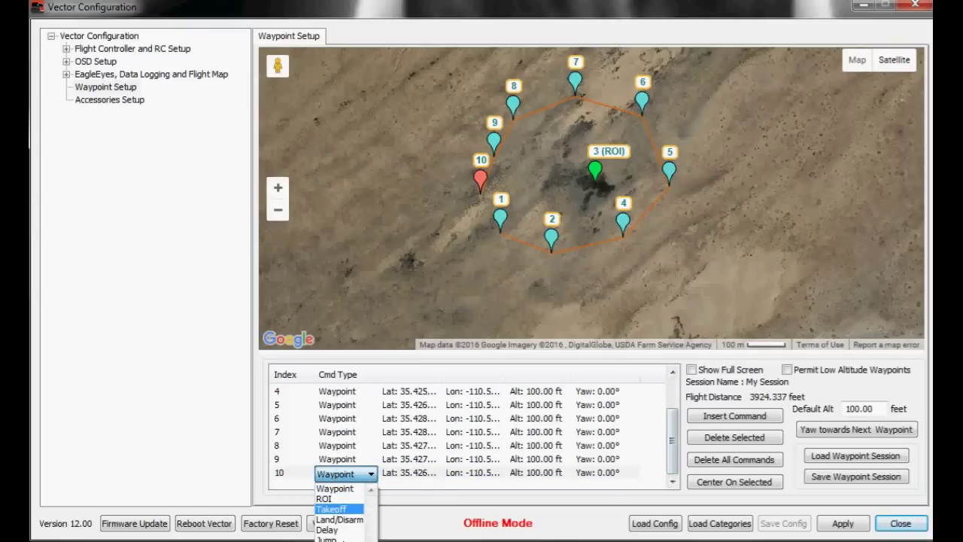
left_click(334, 540)
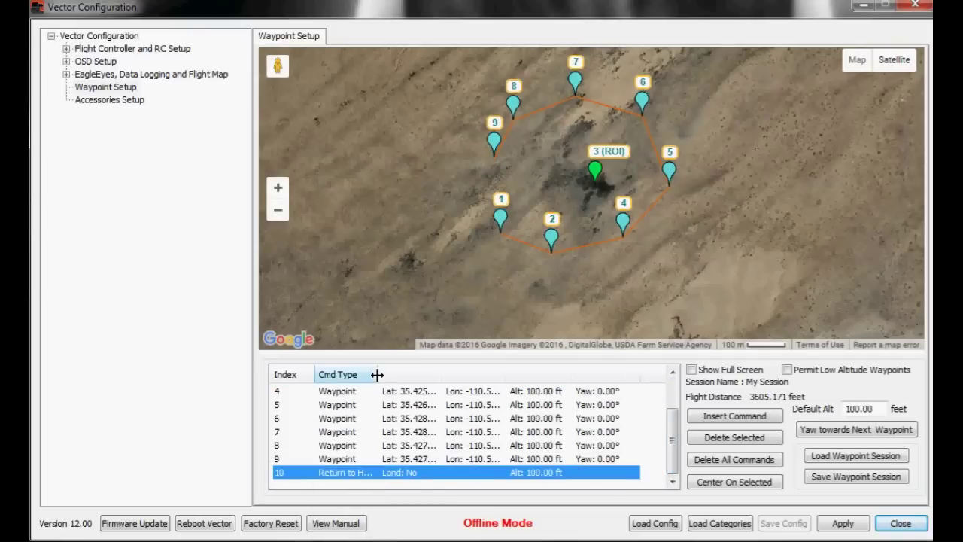
Widen the column and set command 10's Land option to Yes, giving 3605.171 ft.
left_click_drag(377, 374, 407, 374)
left_click(444, 472)
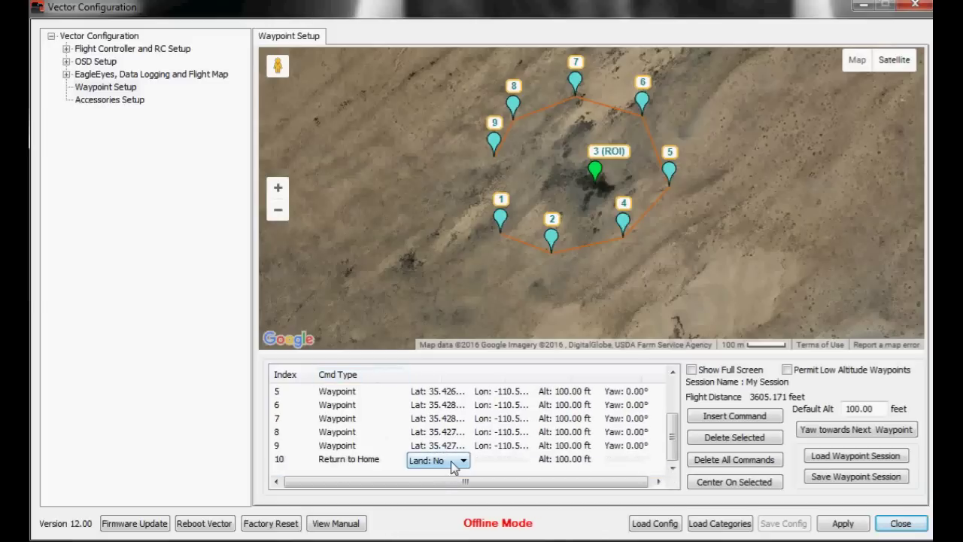
left_click(458, 458)
left_click(458, 470)
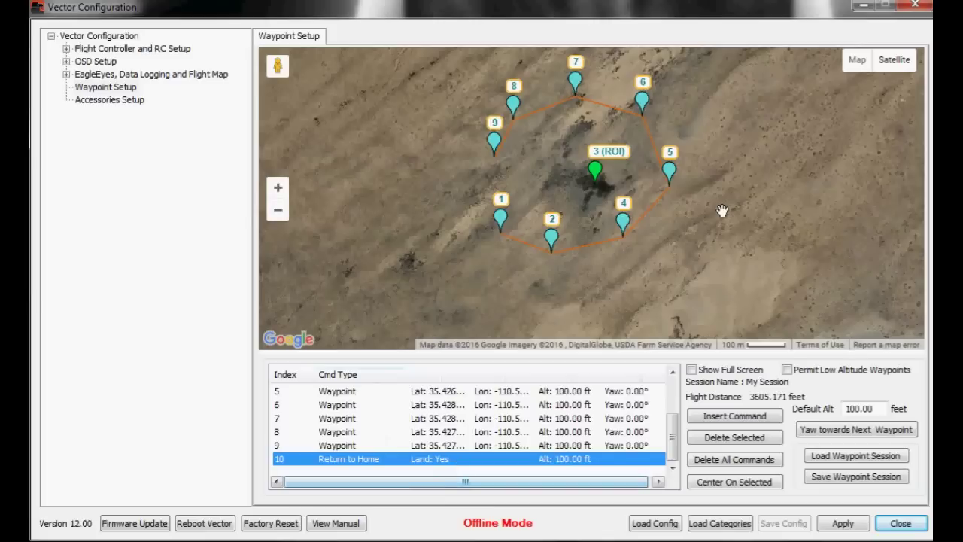
left_click_drag(721, 210, 705, 234)
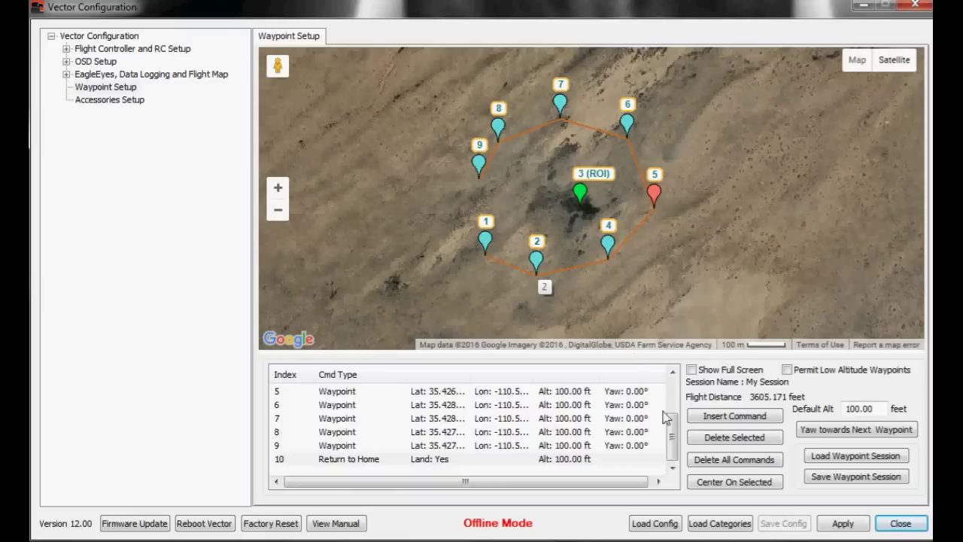
scroll(670, 415, "up", 2)
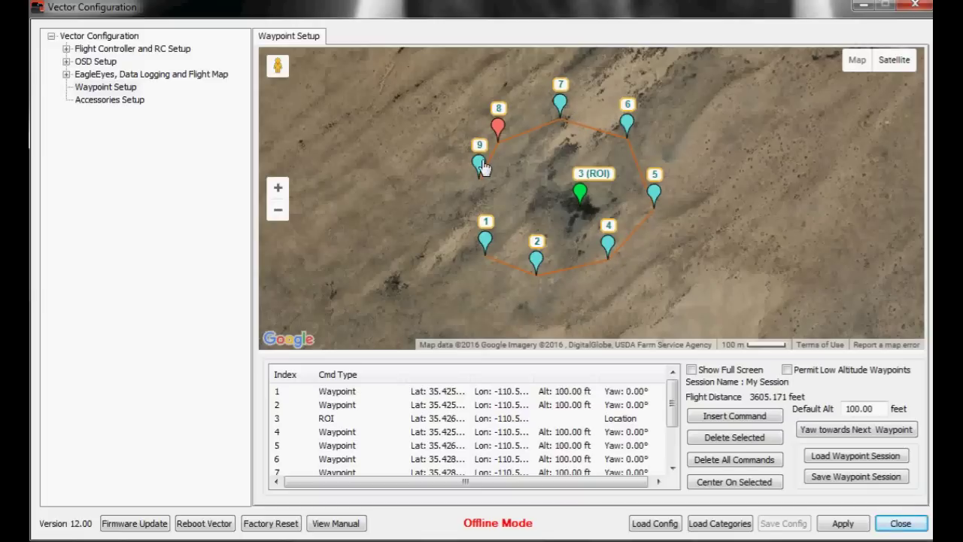
scroll(665, 391, "down", 2)
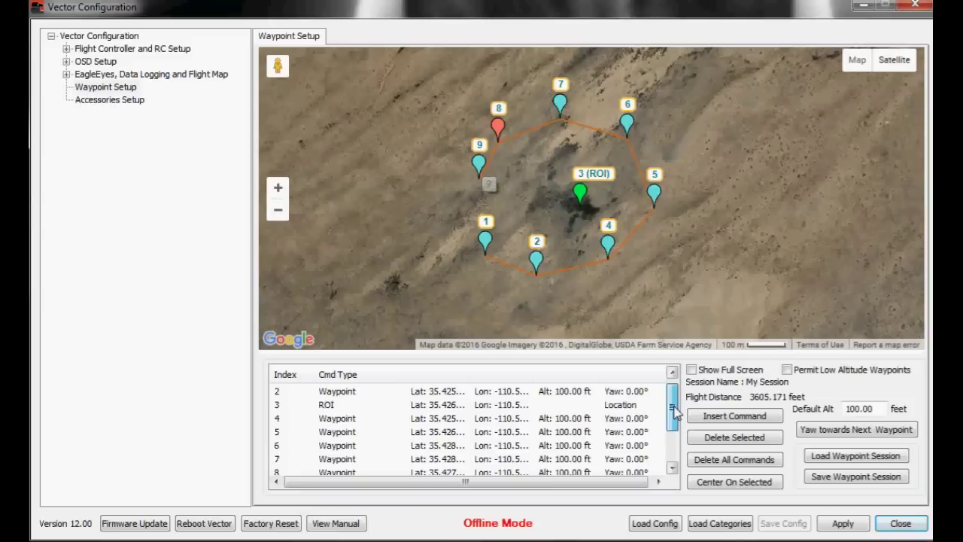
left_click(362, 459)
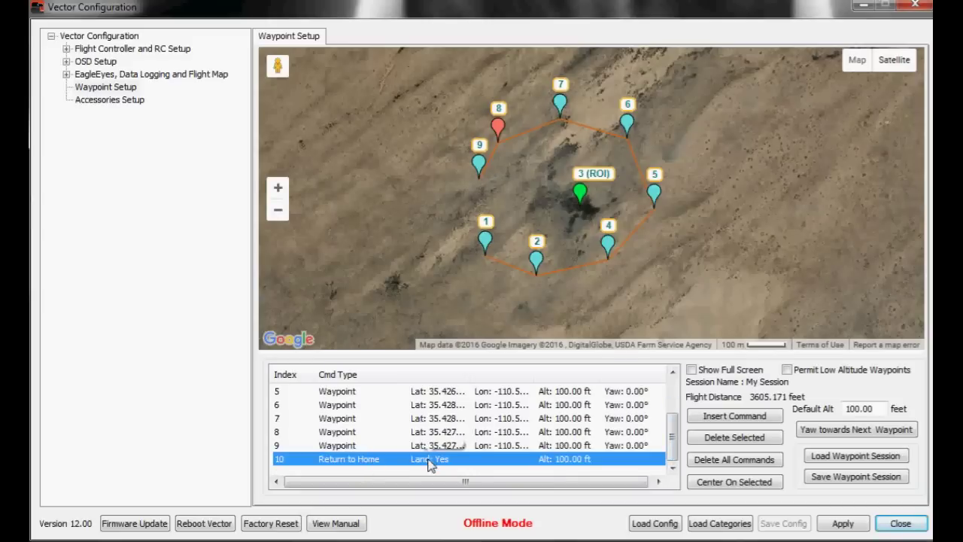
left_click_drag(688, 267, 653, 279)
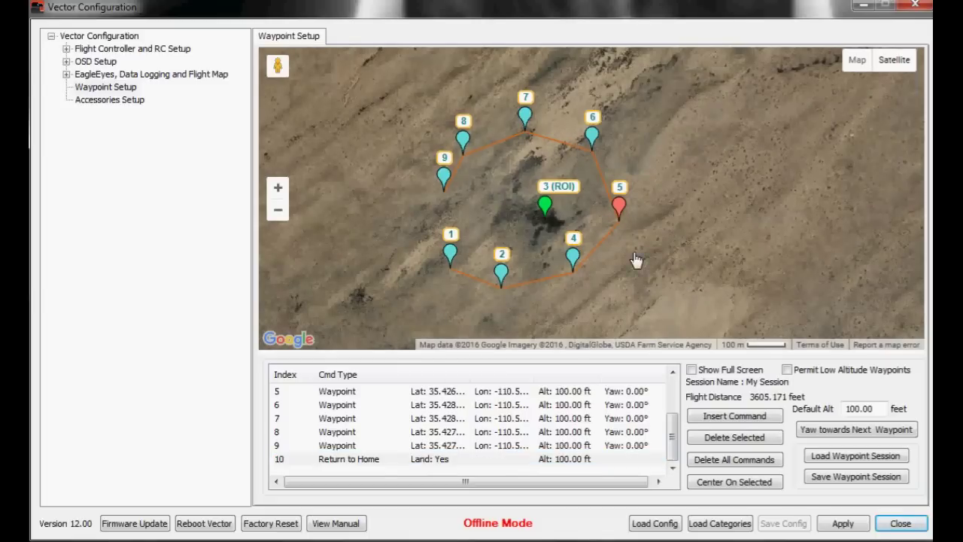
Apply the waypoint mission, agreeing to the waypoint safety notice terms.
left_click(834, 526)
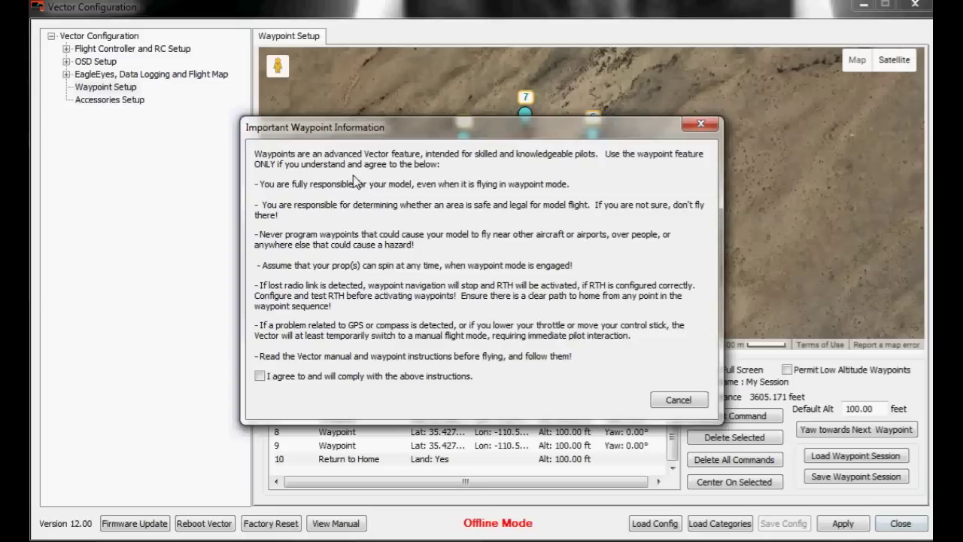
left_click(261, 376)
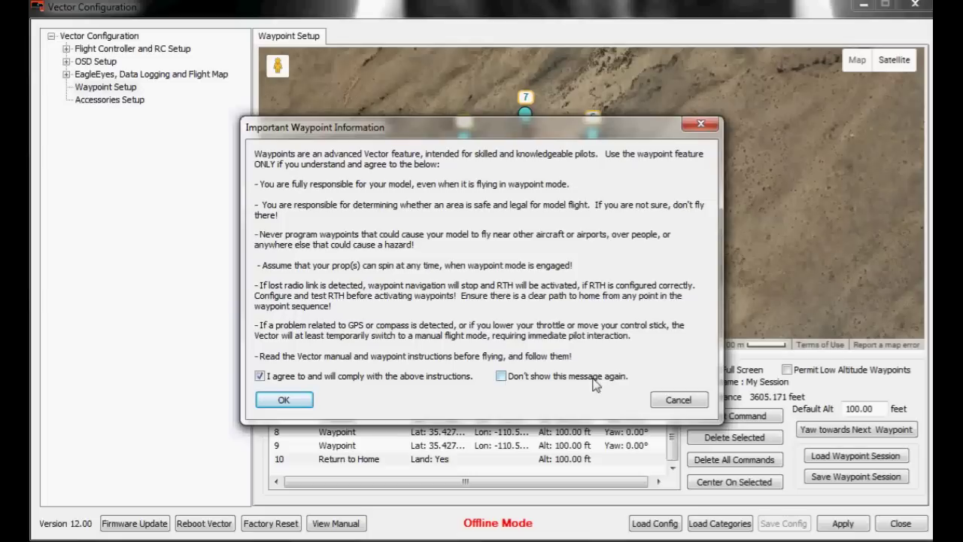
left_click(283, 401)
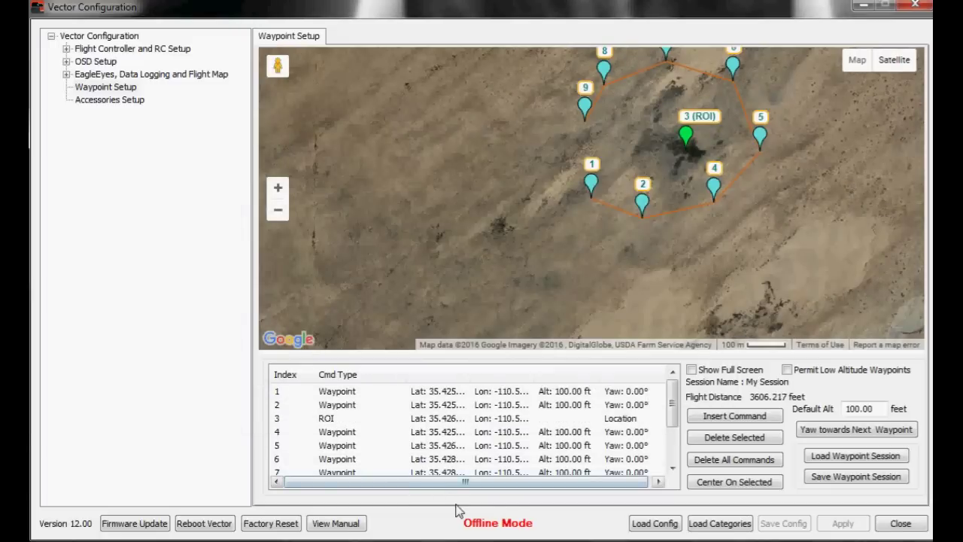
left_click_drag(798, 239, 727, 268)
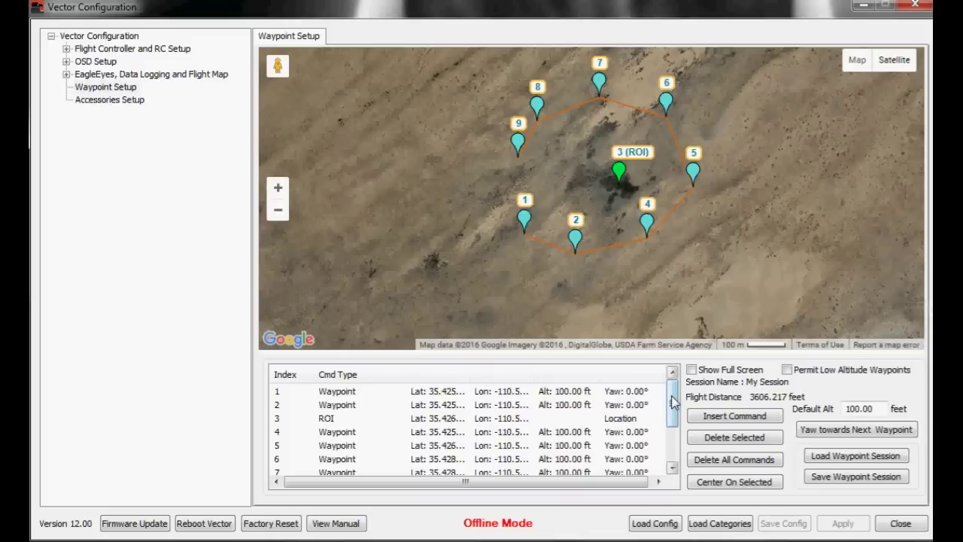
Select command 9 and check its Cmd Type choices, leaving it a Waypoint.
left_click_drag(673, 402, 673, 430)
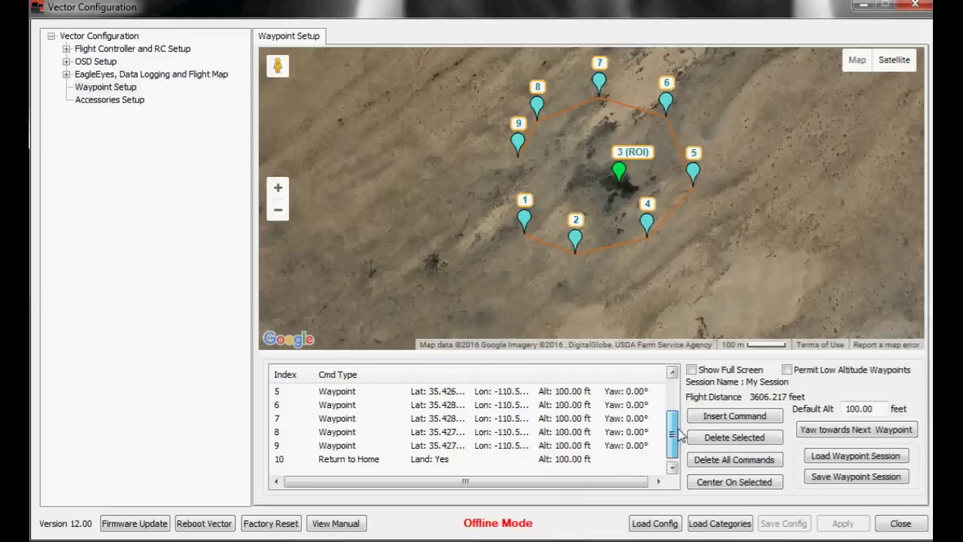
left_click(347, 446)
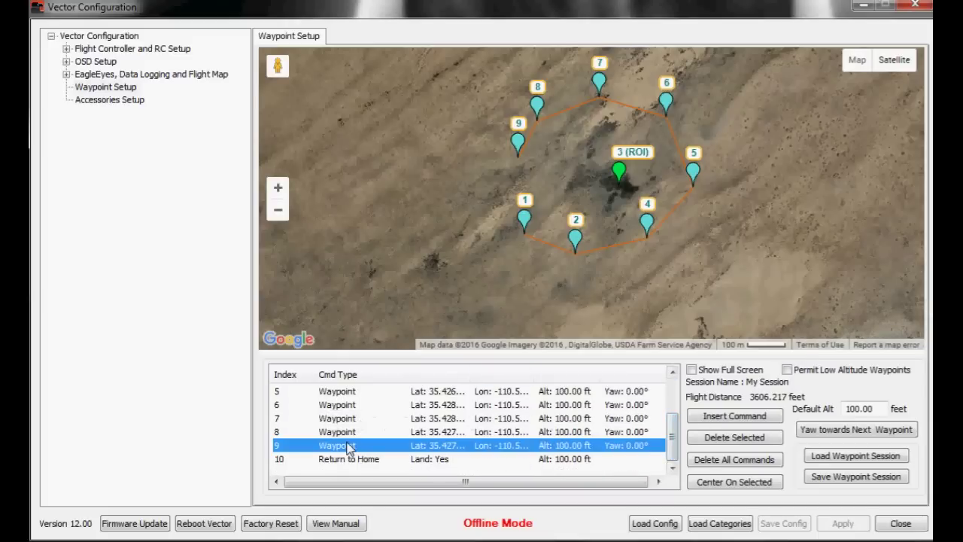
left_click(348, 446)
left_click(348, 446)
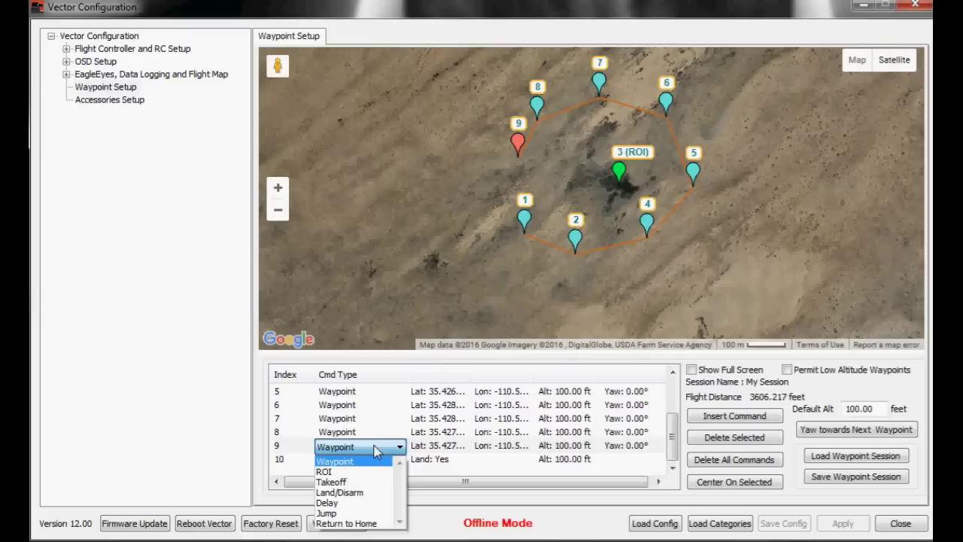
left_click(335, 460)
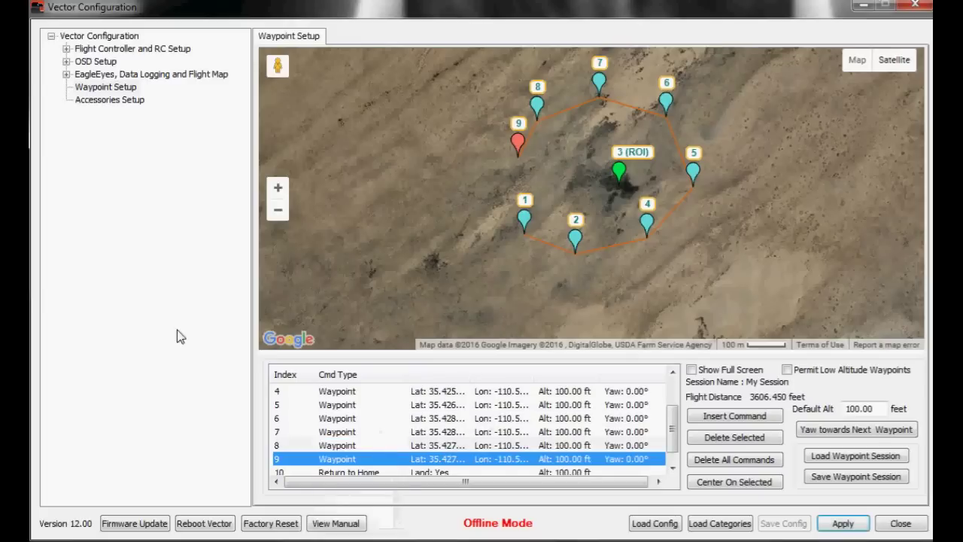